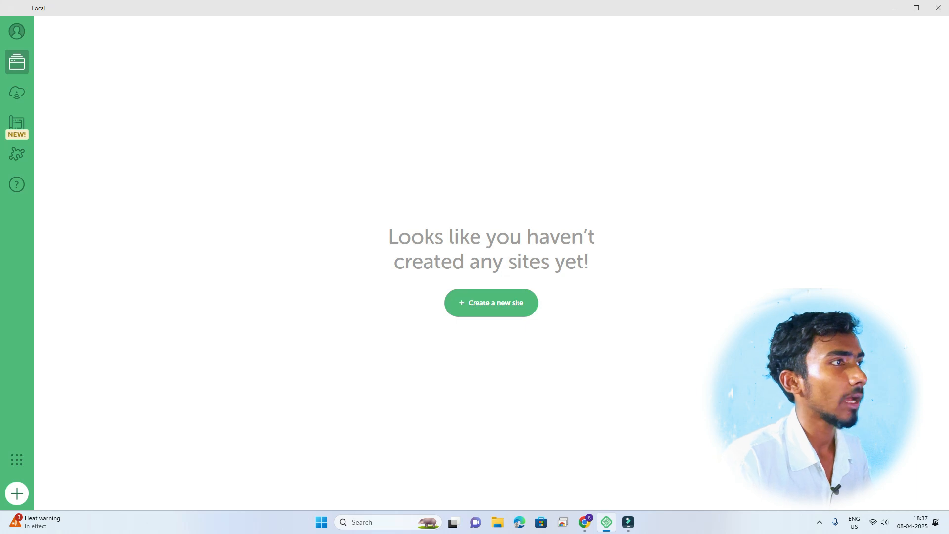
Step: Start a new site named 'Xyz Solution', confirming domain xyz-solution.local and path ~\Local Sites\xyz-solution
{"action": "left_click", "coordinate": [492, 303]}
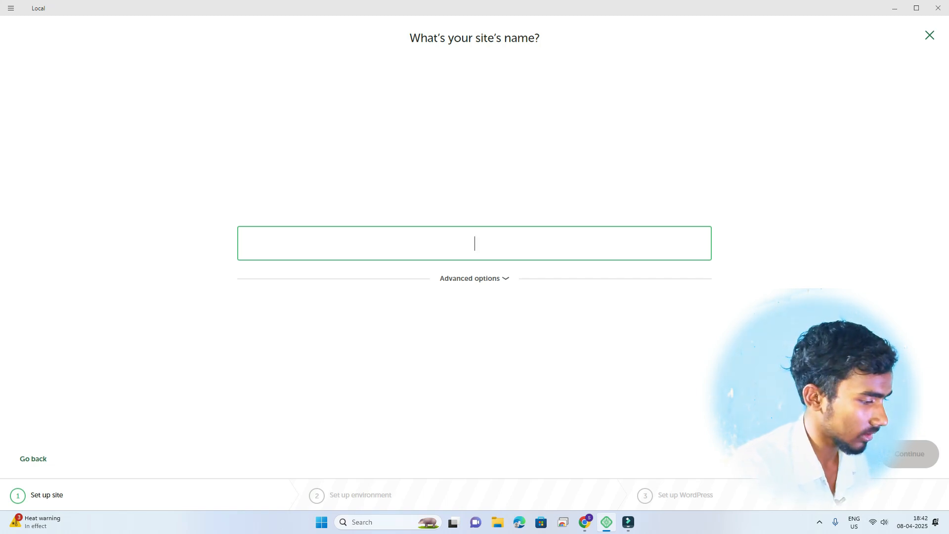
{"action": "type", "text": "Xy"}
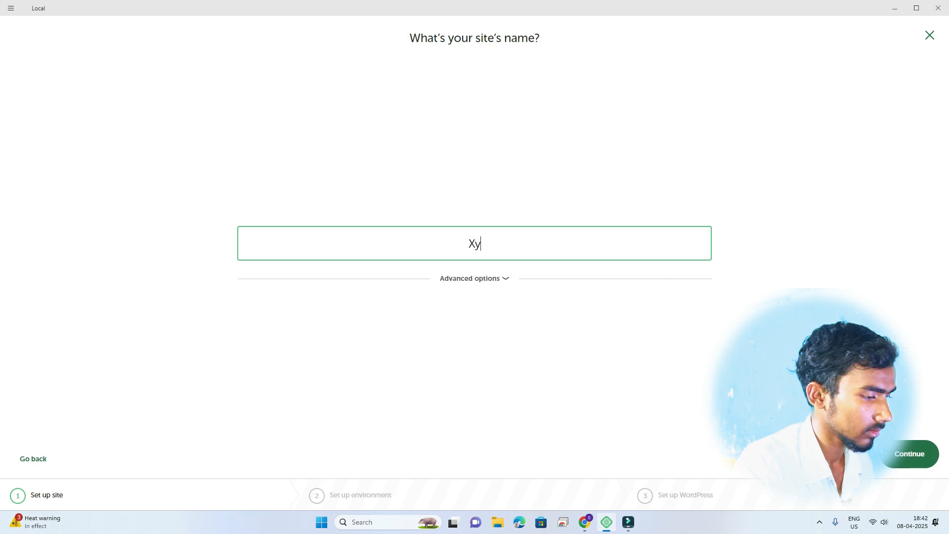
{"action": "type", "text": "z S"}
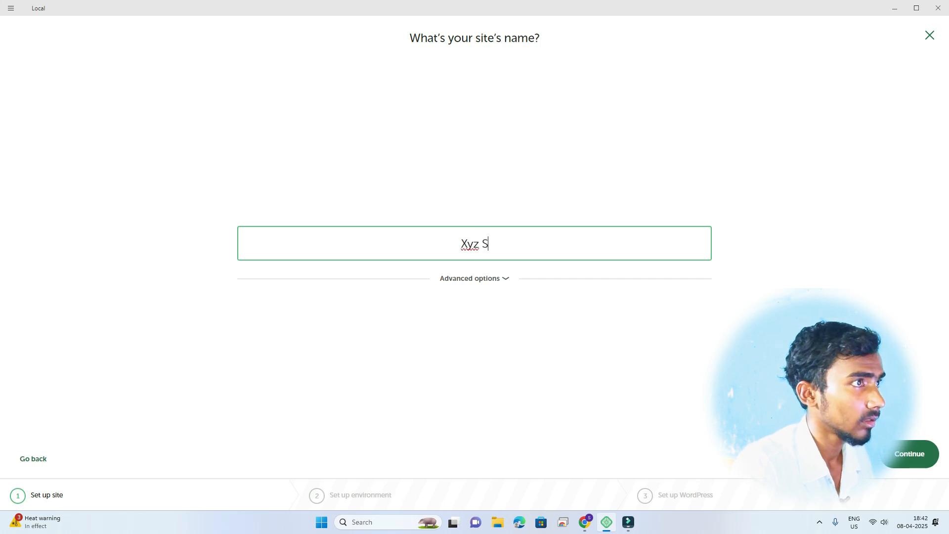
{"action": "type", "text": "olution"}
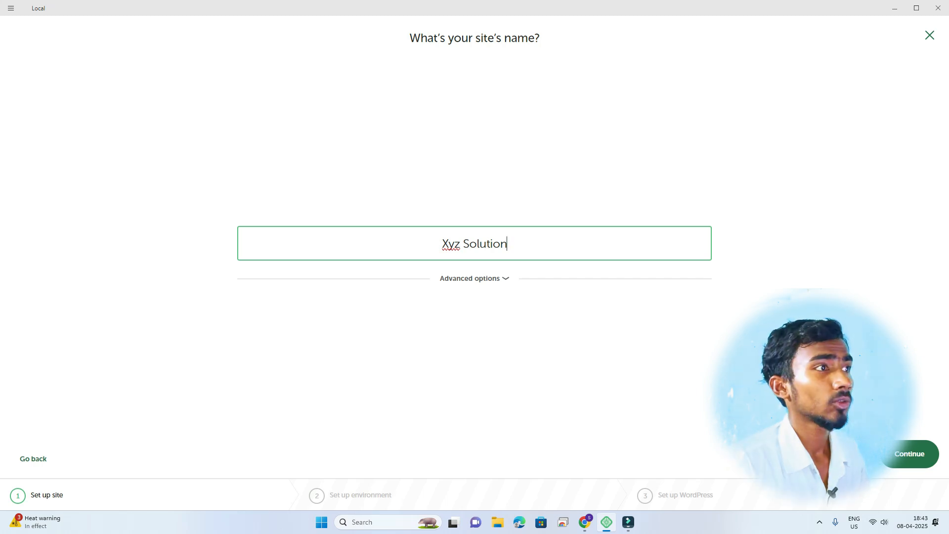
{"action": "left_click", "coordinate": [476, 279]}
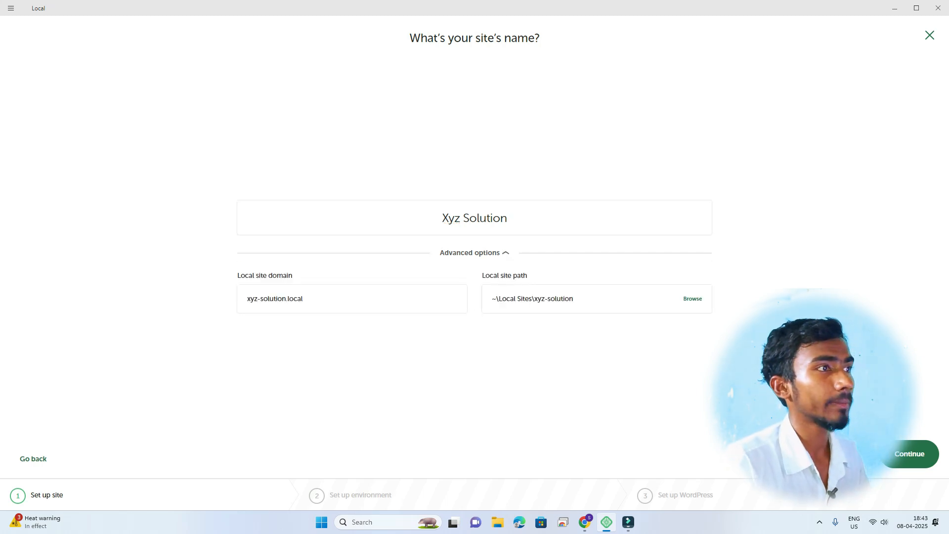
{"action": "left_click_drag", "start_coordinate": [304, 299], "coordinate": [246, 299]}
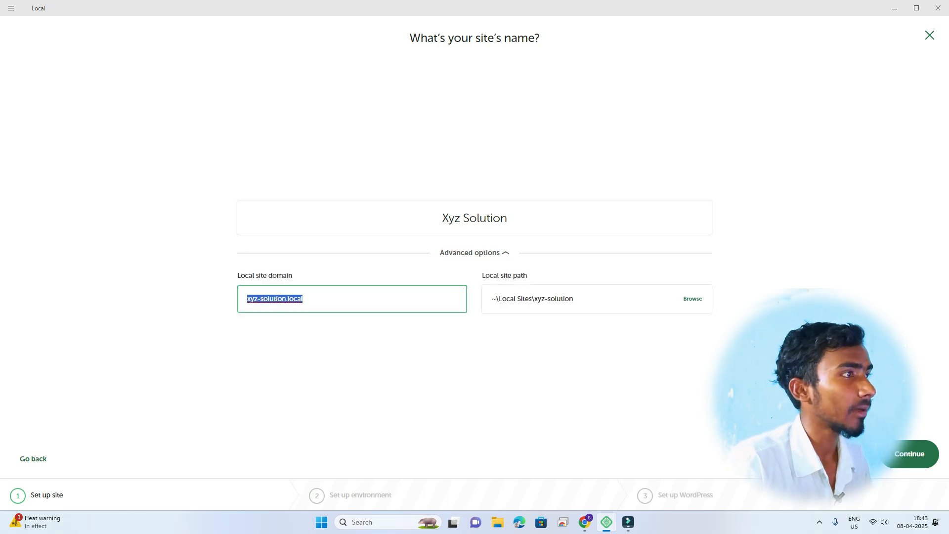
{"action": "left_click", "coordinate": [317, 362]}
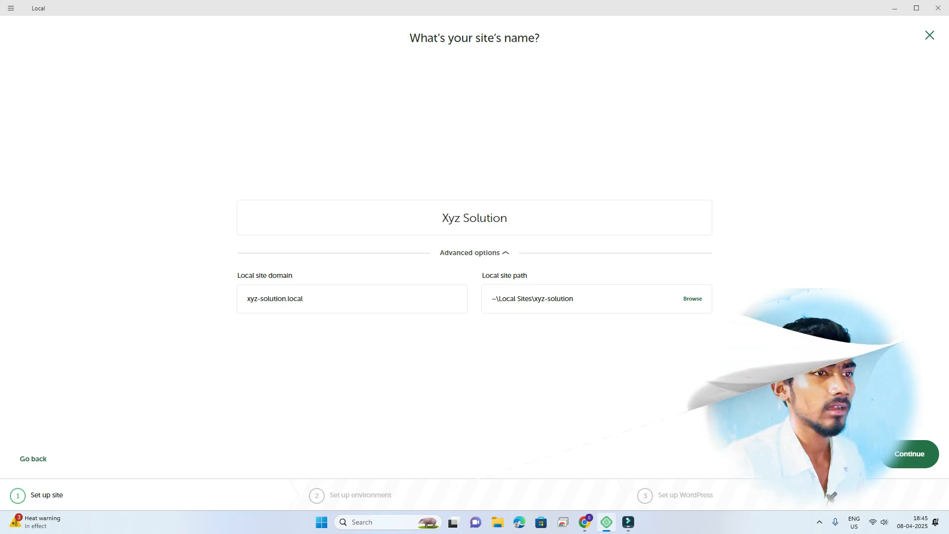
Step: Accept the Preferred environment (PHP 8.1.23, nginx, MySQL 8.0.16) and advance to WordPress setup
{"action": "left_click", "coordinate": [911, 455]}
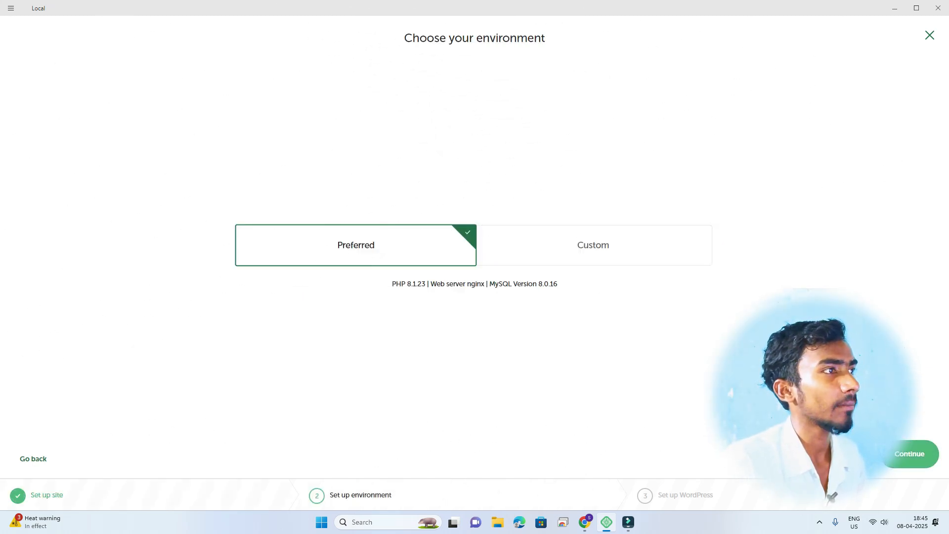
{"action": "left_click", "coordinate": [912, 454]}
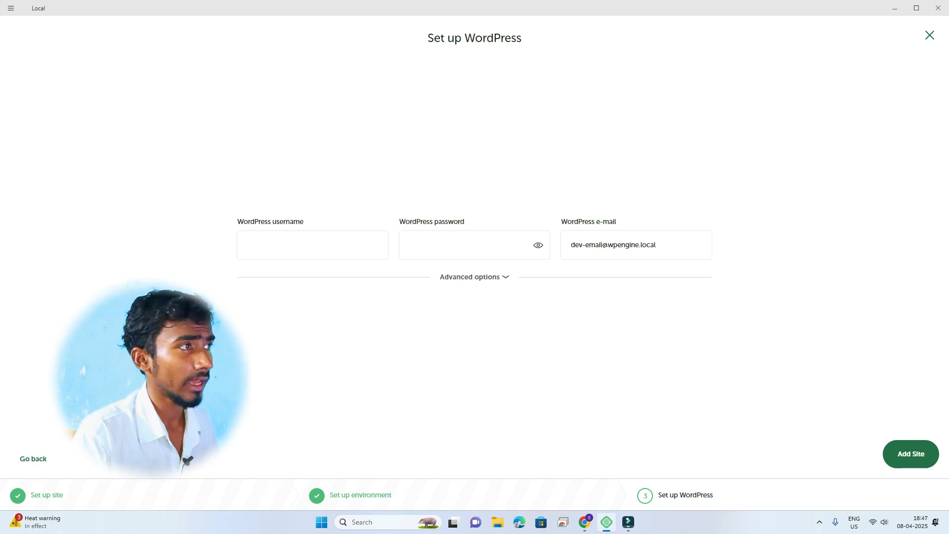
Step: Enter the admin username, password and e-mail, verify the password, and keep Multisite at No
{"action": "left_click", "coordinate": [312, 245]}
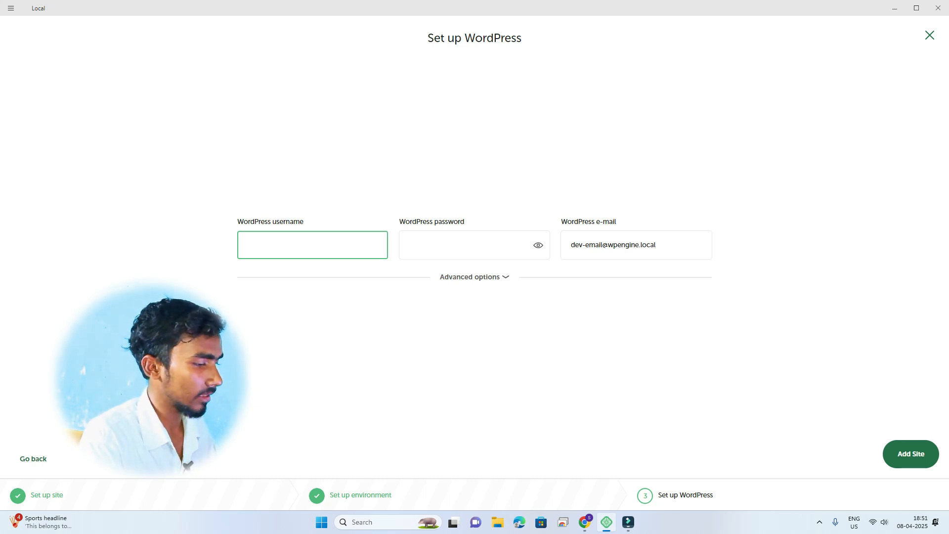
{"action": "type", "text": "Sumit"}
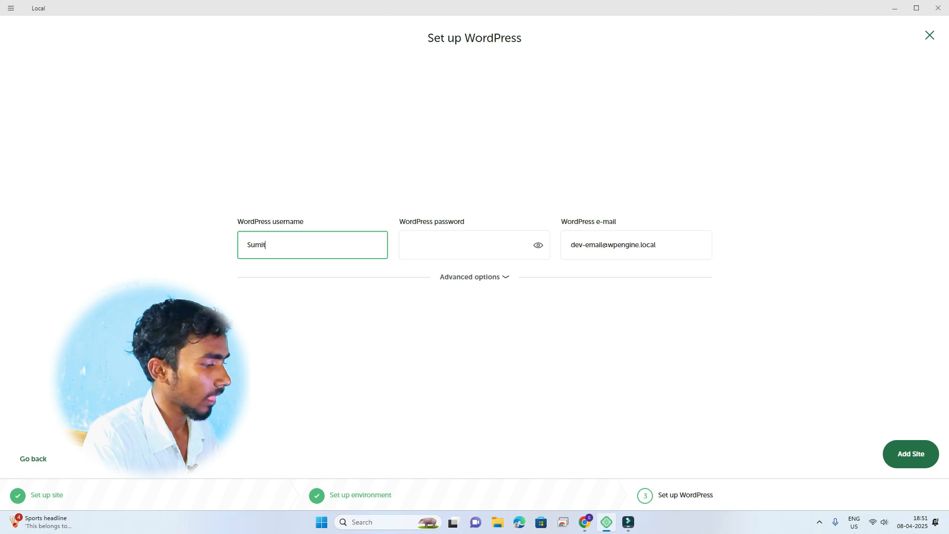
{"action": "key", "text": "Tab"}
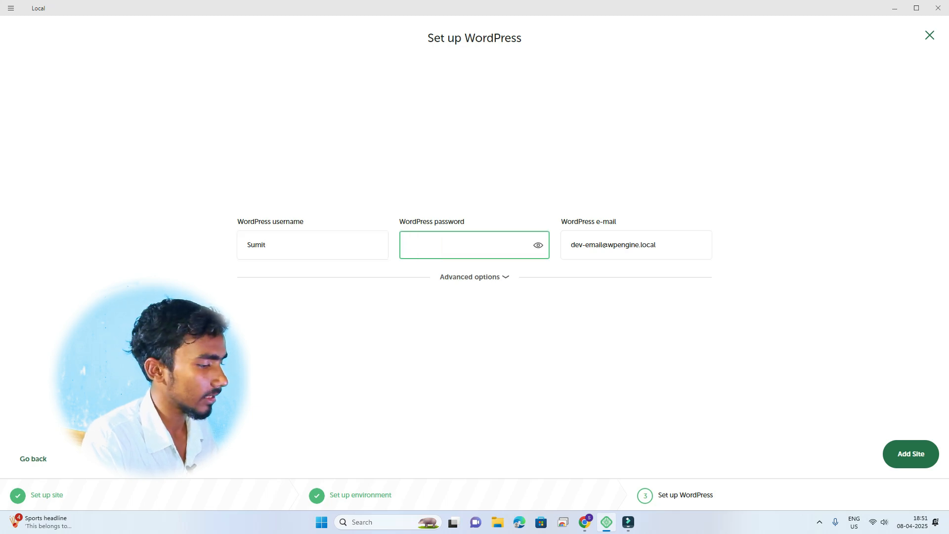
{"action": "type", "text": "•••••"}
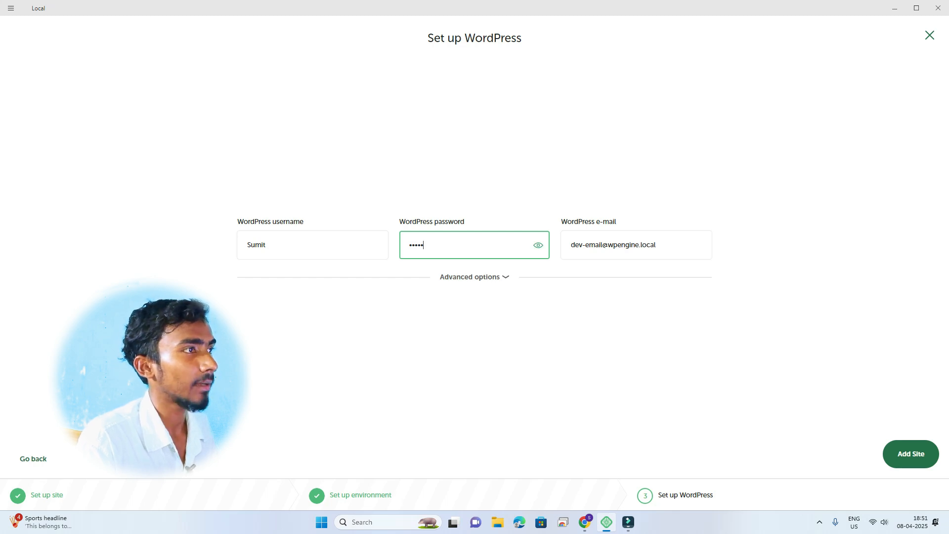
{"action": "left_click", "coordinate": [539, 246]}
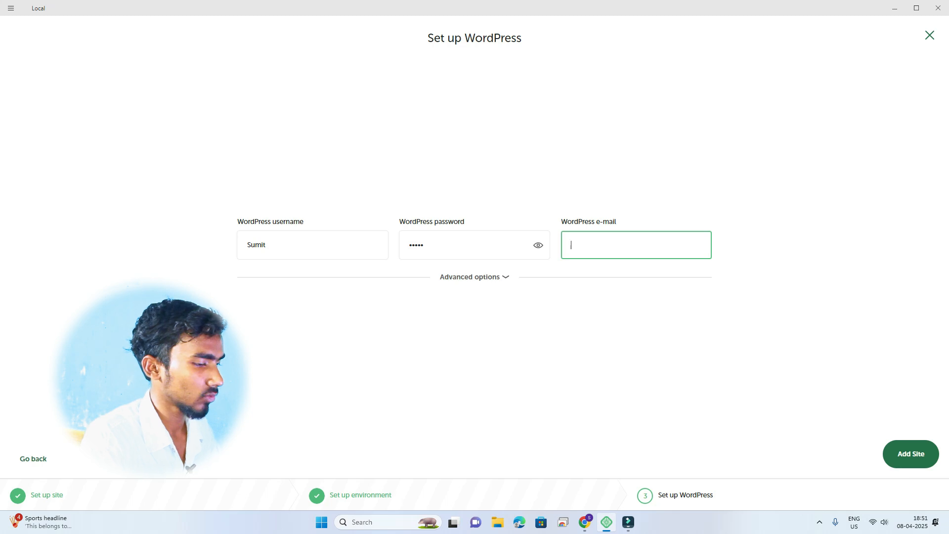
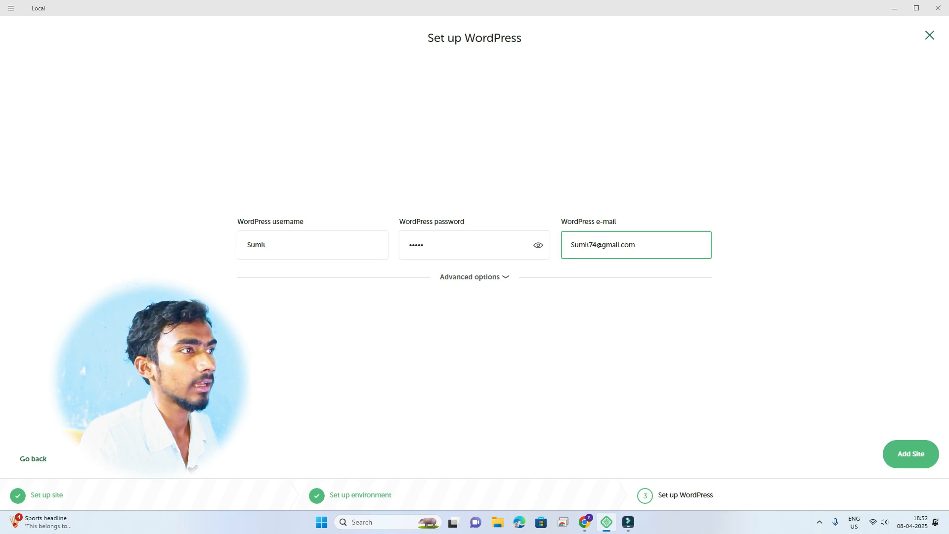
{"action": "left_click", "coordinate": [476, 278]}
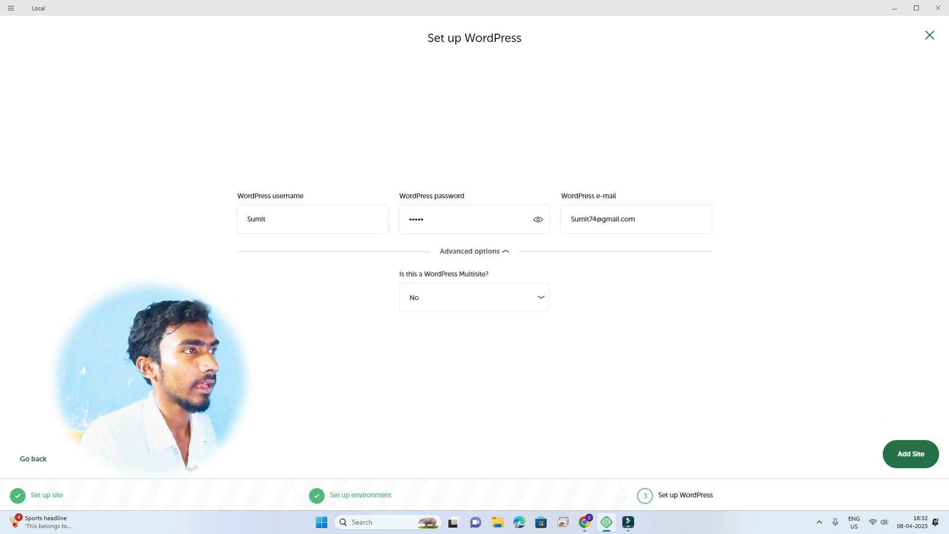
{"action": "left_click", "coordinate": [475, 252]}
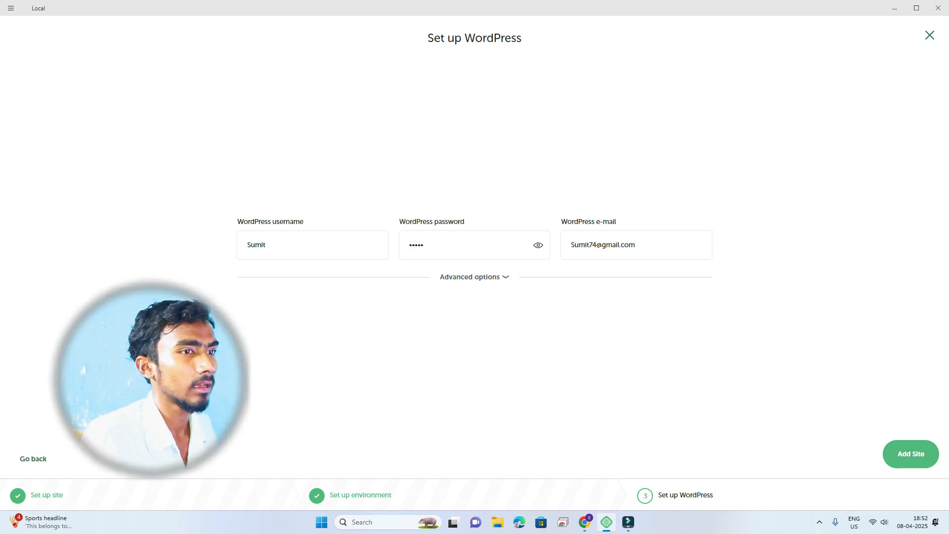
{"action": "left_click", "coordinate": [912, 454]}
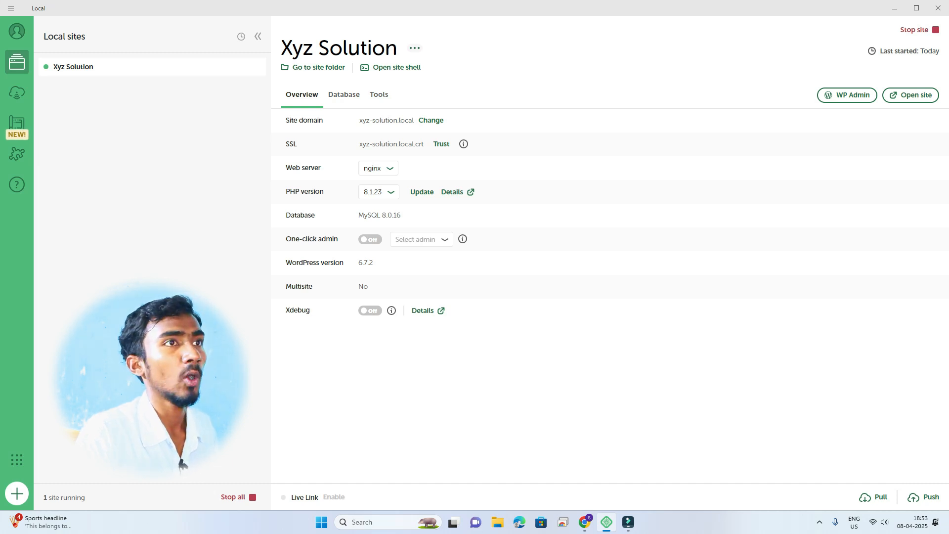
Step: Open the Xyz Solution site in Chrome and scroll through the Blog page's Hello world! post
{"action": "left_click", "coordinate": [911, 95]}
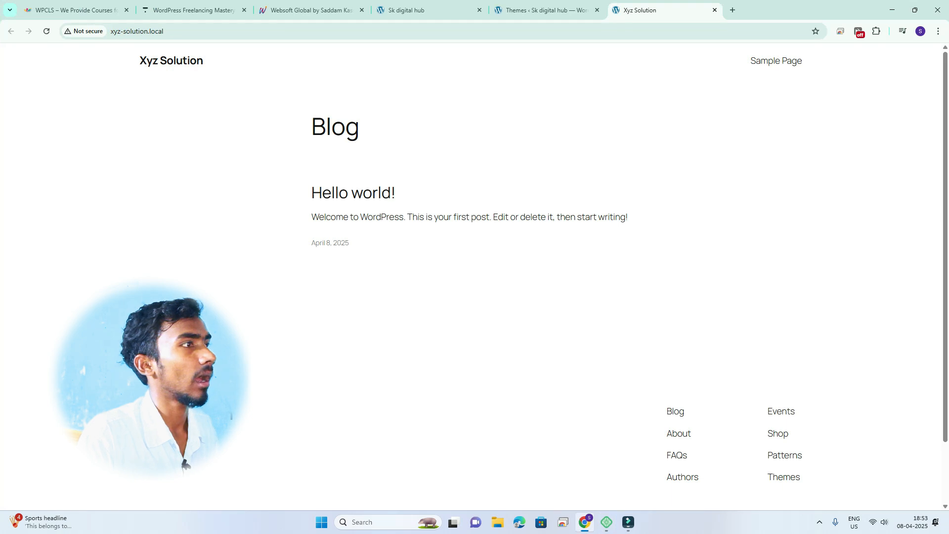
{"action": "scroll", "coordinate": [475, 272], "scroll_direction": "down", "scroll_amount": 2}
{"action": "scroll", "coordinate": [474, 272], "scroll_direction": "up", "scroll_amount": 2}
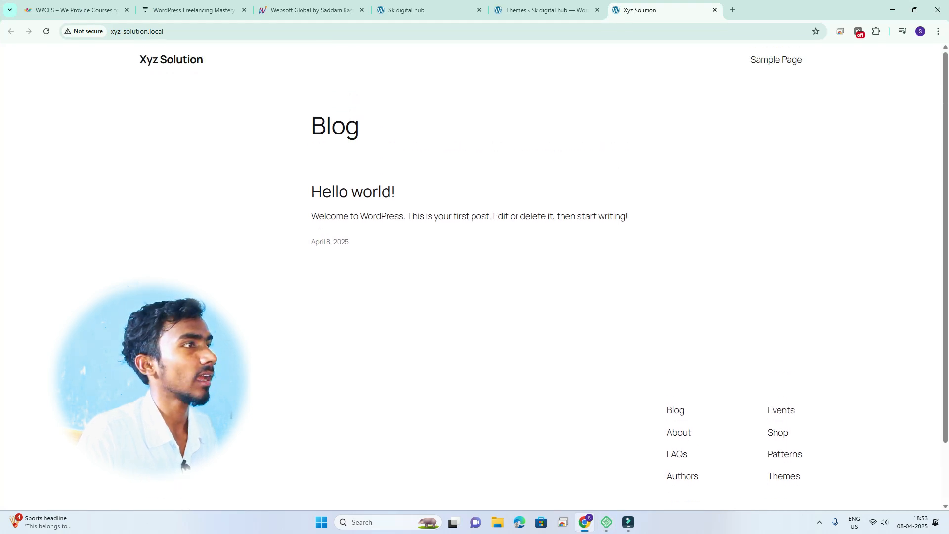
{"action": "scroll", "coordinate": [475, 272], "scroll_direction": "down", "scroll_amount": 1}
{"action": "scroll", "coordinate": [475, 272], "scroll_direction": "down", "scroll_amount": 1}
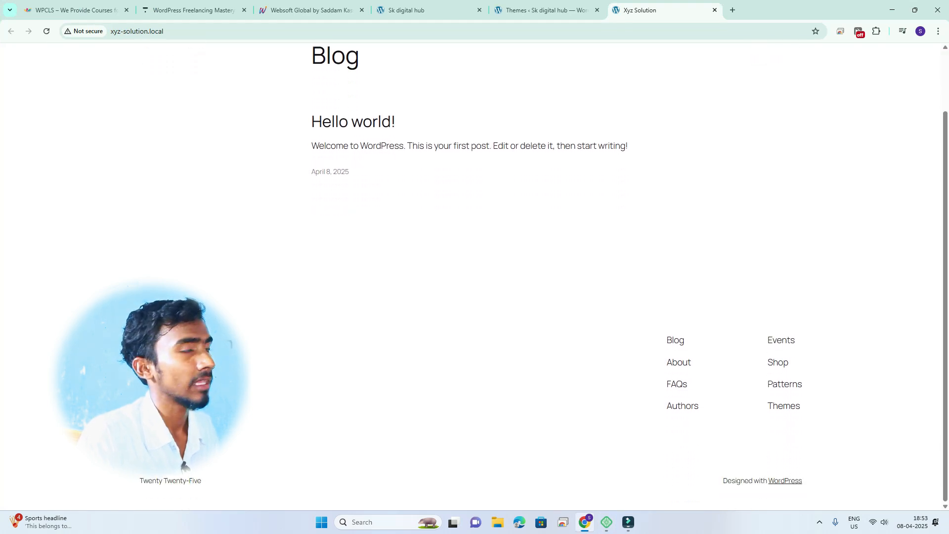
{"action": "scroll", "coordinate": [475, 272], "scroll_direction": "up", "scroll_amount": 2}
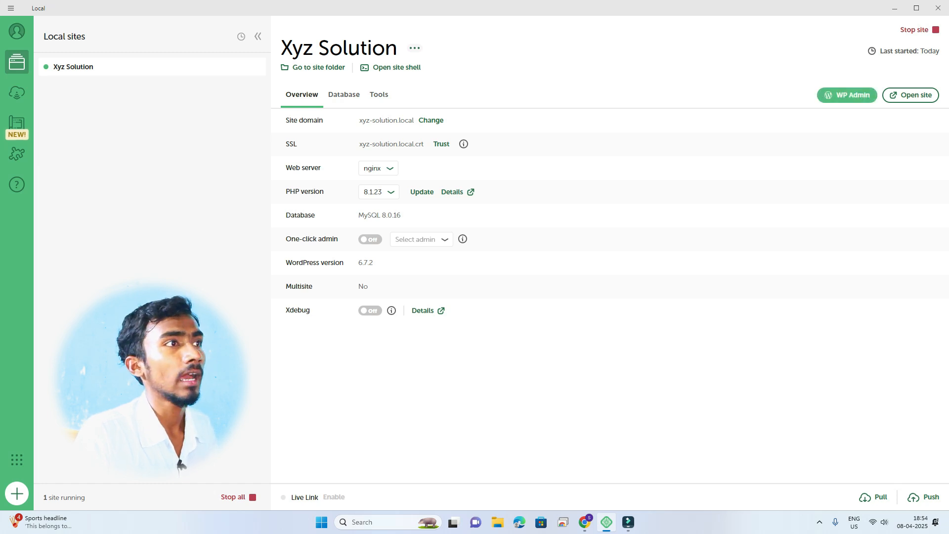
Step: Go to WP Admin and log in with the site's admin username and password
{"action": "left_click", "coordinate": [847, 95]}
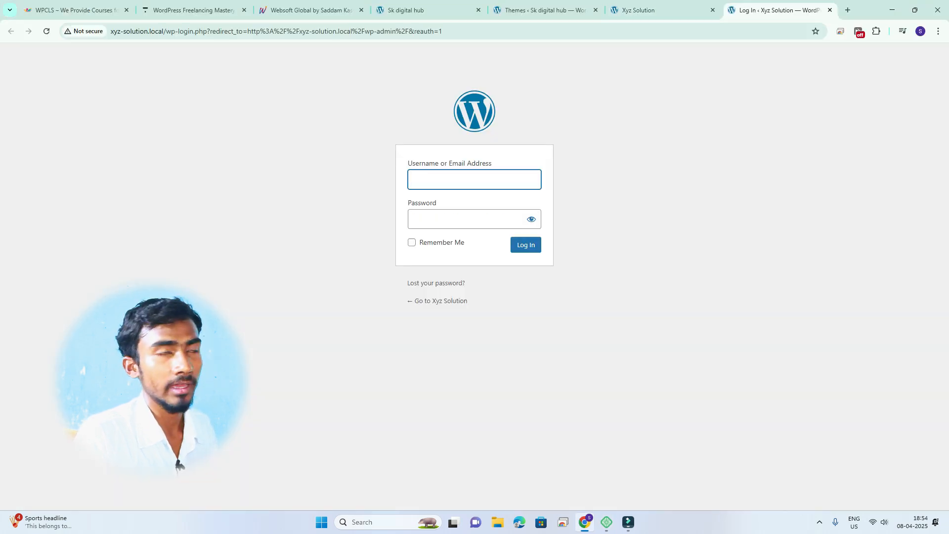
{"action": "left_click", "coordinate": [475, 180]}
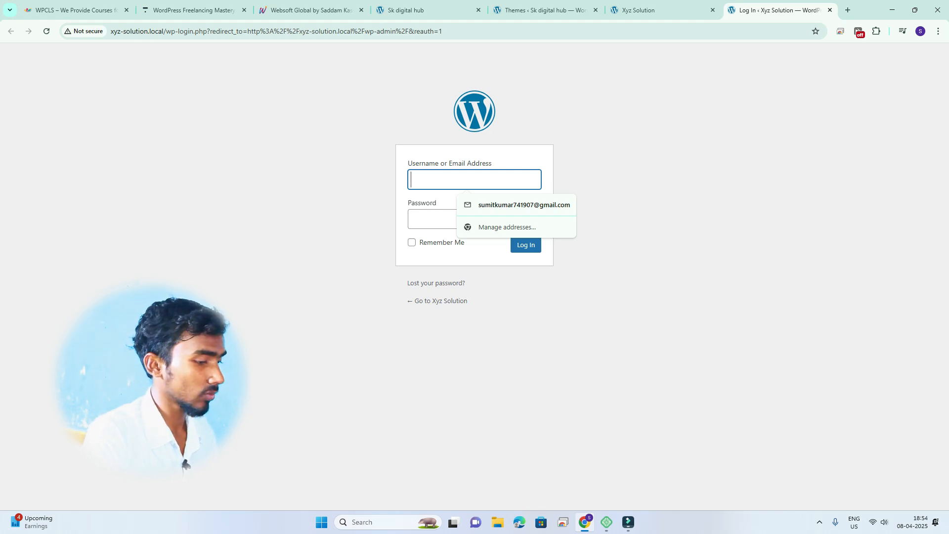
{"action": "type", "text": "Sumit"}
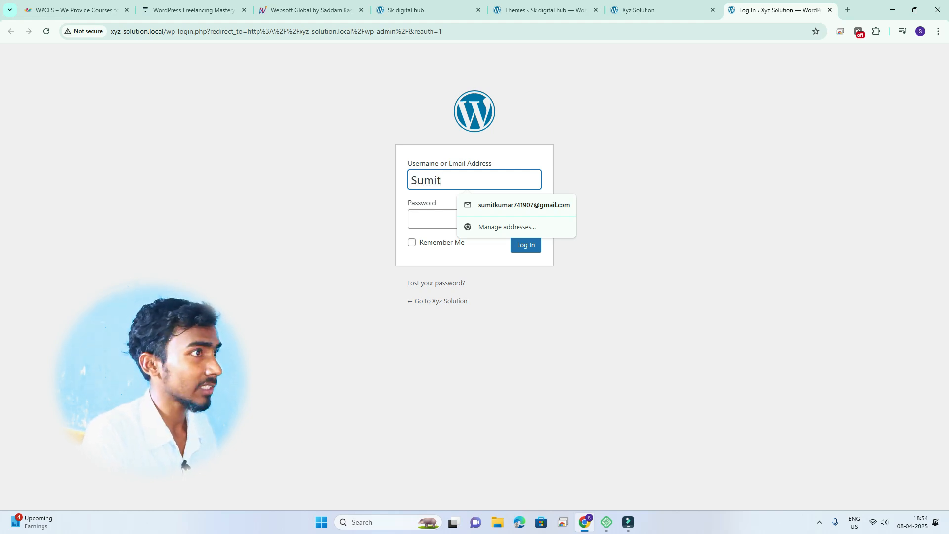
{"action": "key", "text": "Tab"}
{"action": "type", "text": "•••••"}
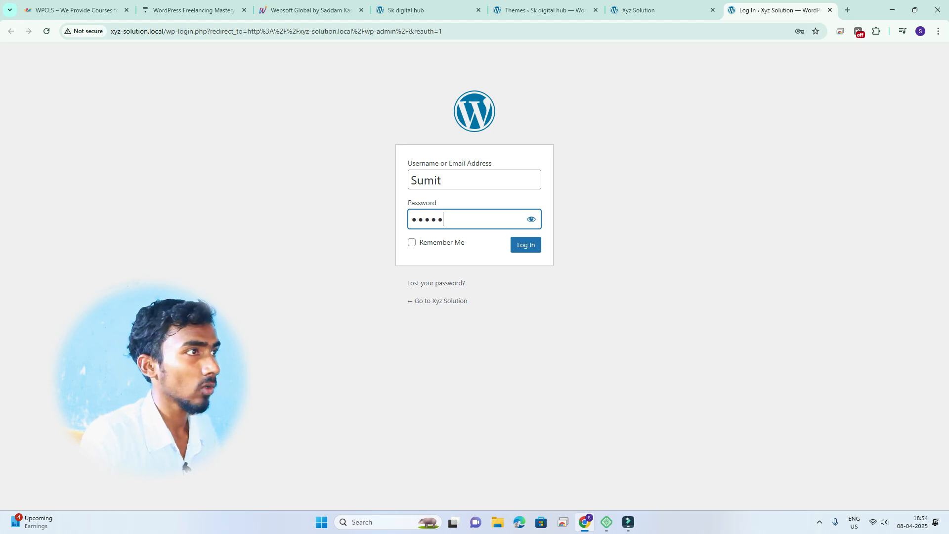
{"action": "key", "text": "Return"}
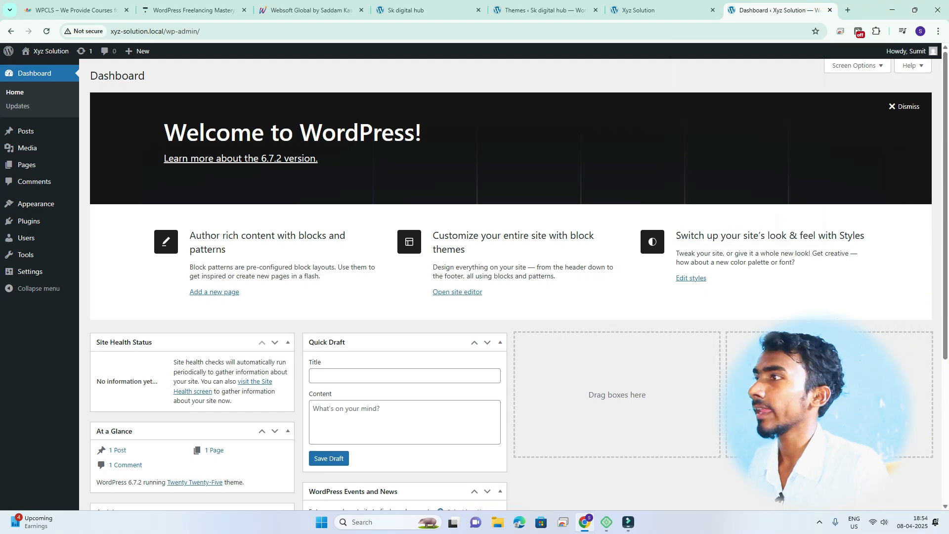
Step: Reload the Dashboard from the sidebar and scroll it to see the 1 available update
{"action": "scroll", "coordinate": [512, 284], "scroll_direction": "down", "scroll_amount": 4}
{"action": "scroll", "coordinate": [512, 284], "scroll_direction": "up", "scroll_amount": 4}
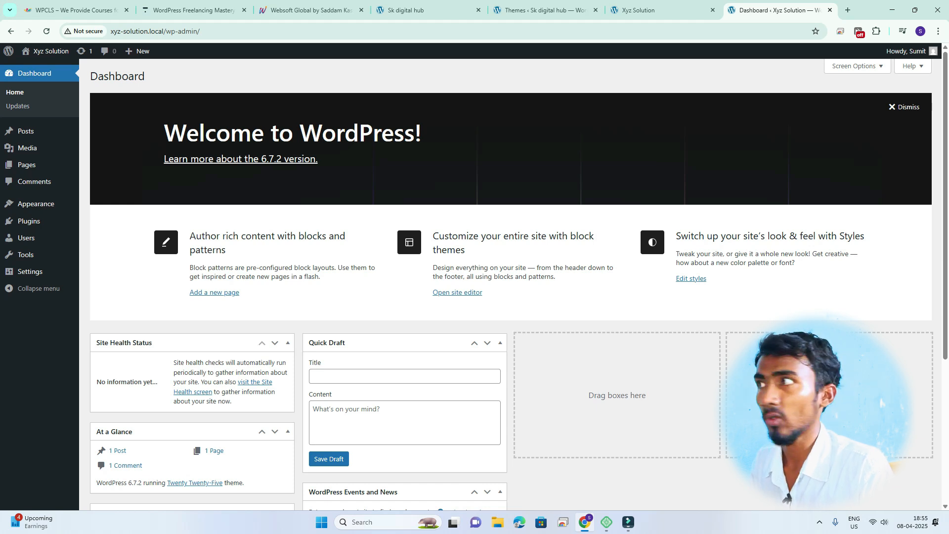
{"action": "scroll", "coordinate": [514, 277], "scroll_direction": "down", "scroll_amount": 1}
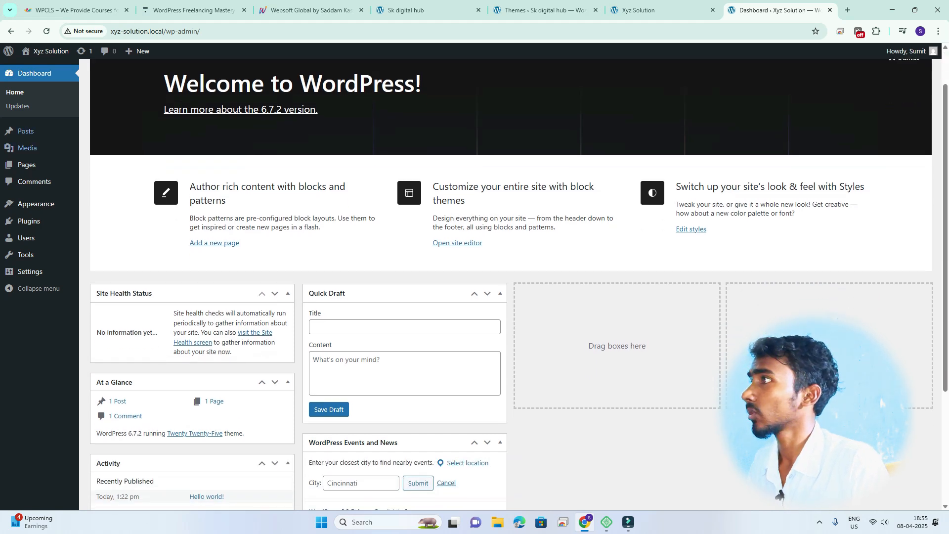
{"action": "scroll", "coordinate": [30, 134], "scroll_direction": "up", "scroll_amount": 1}
{"action": "mouse_move", "coordinate": [30, 132]}
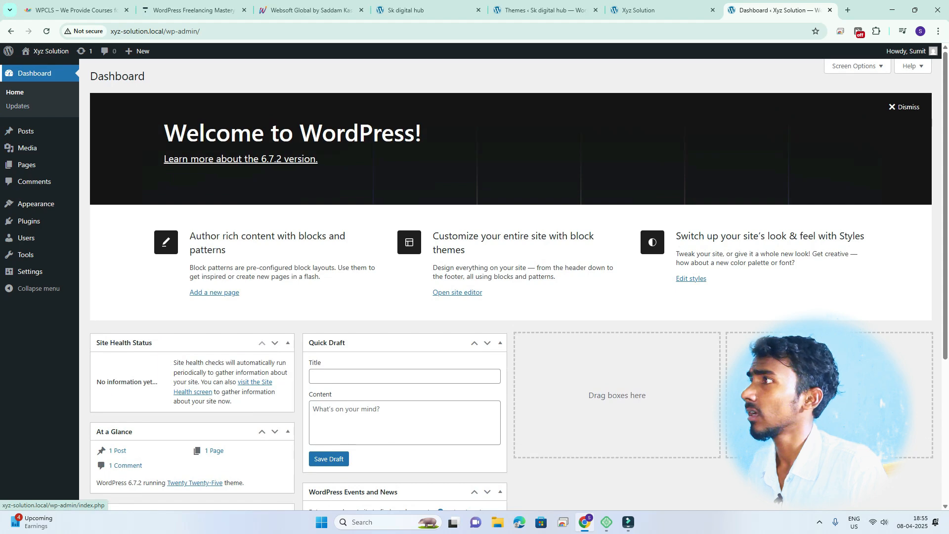
{"action": "left_click", "coordinate": [34, 74]}
{"action": "scroll", "coordinate": [514, 277], "scroll_direction": "down", "scroll_amount": 2}
{"action": "scroll", "coordinate": [514, 276], "scroll_direction": "down", "scroll_amount": 2}
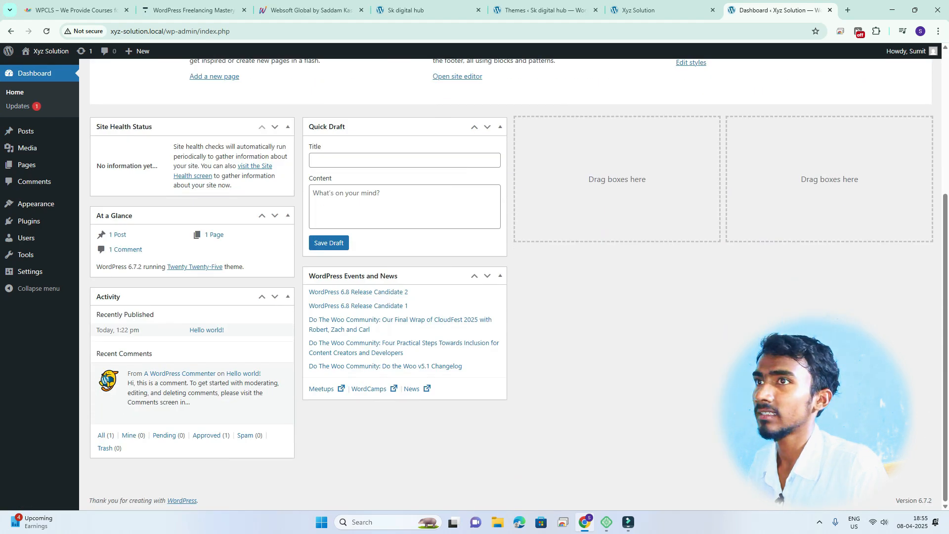
{"action": "scroll", "coordinate": [514, 277], "scroll_direction": "up", "scroll_amount": 4}
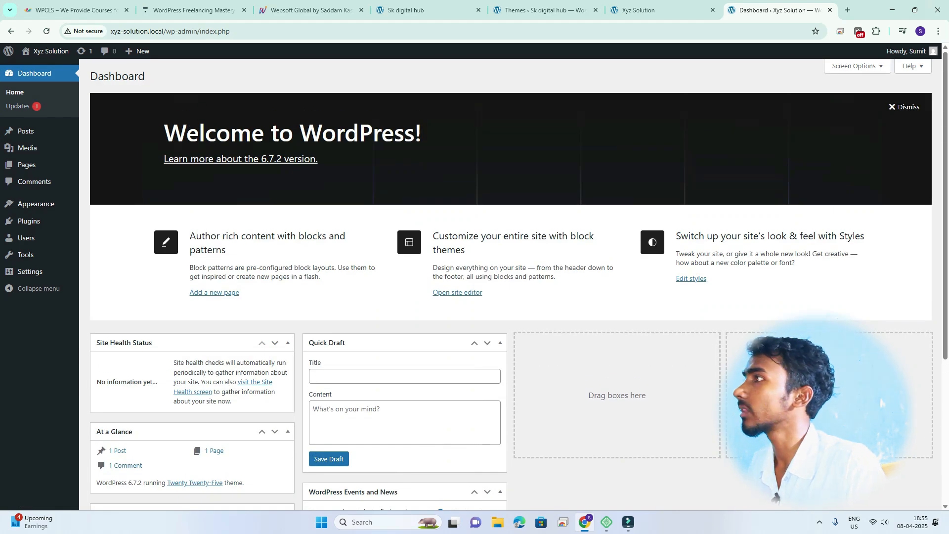
{"action": "mouse_move", "coordinate": [26, 131]}
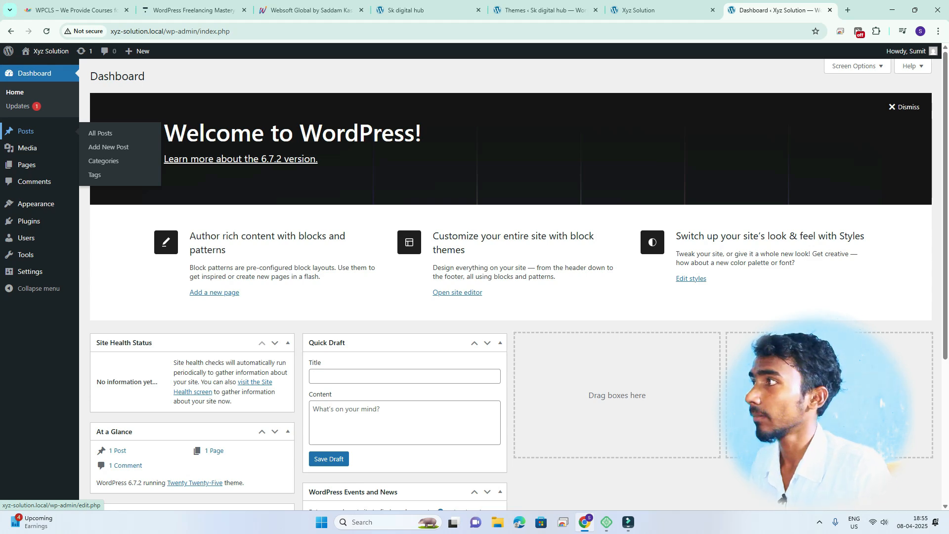
{"action": "mouse_move", "coordinate": [28, 148]}
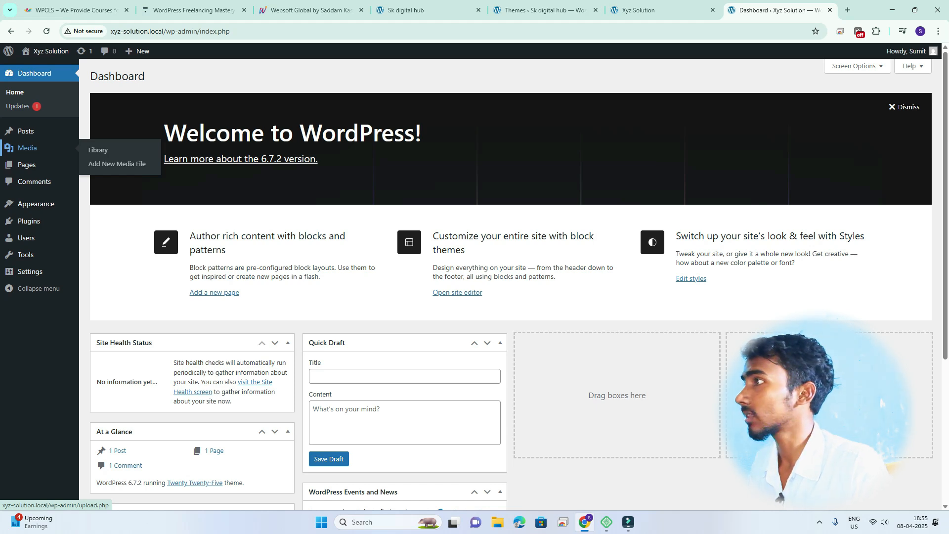
{"action": "mouse_move", "coordinate": [26, 164]}
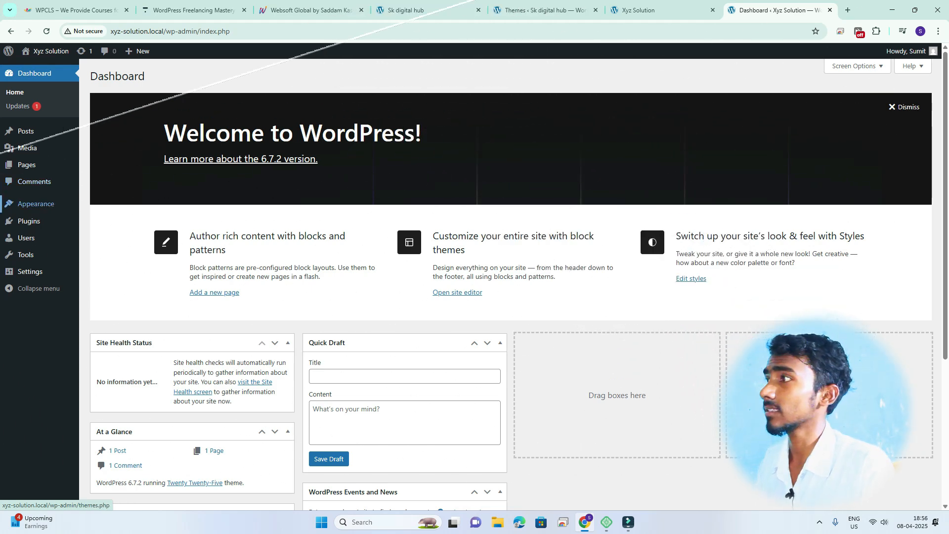
{"action": "mouse_move", "coordinate": [36, 204]}
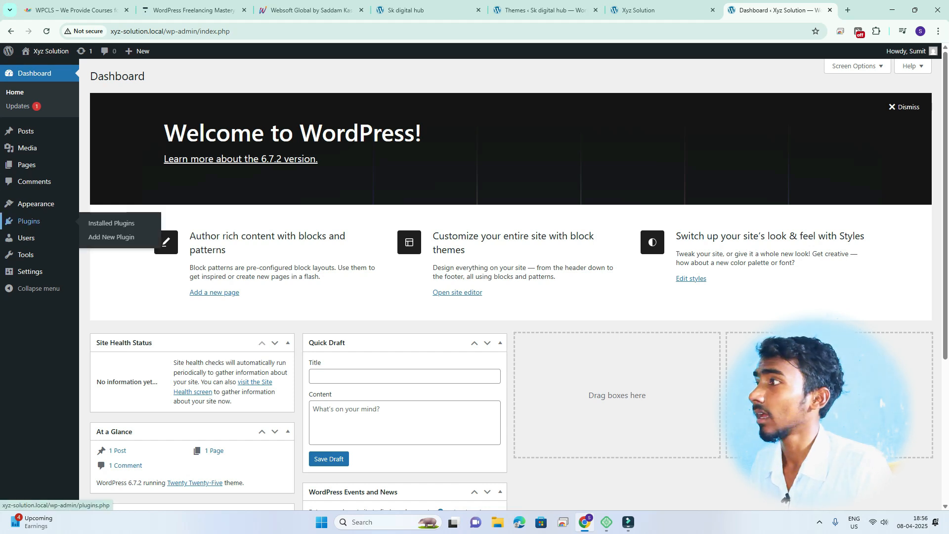
{"action": "mouse_move", "coordinate": [30, 221]}
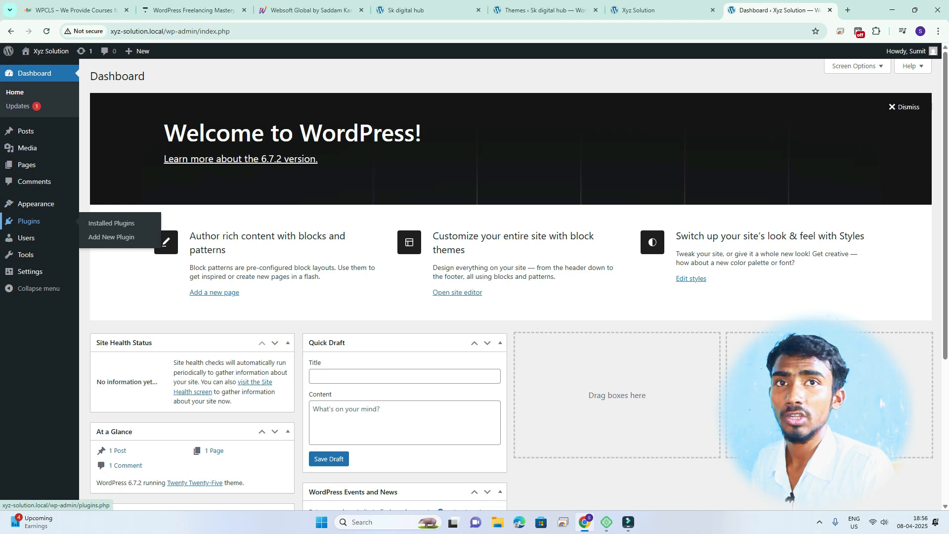